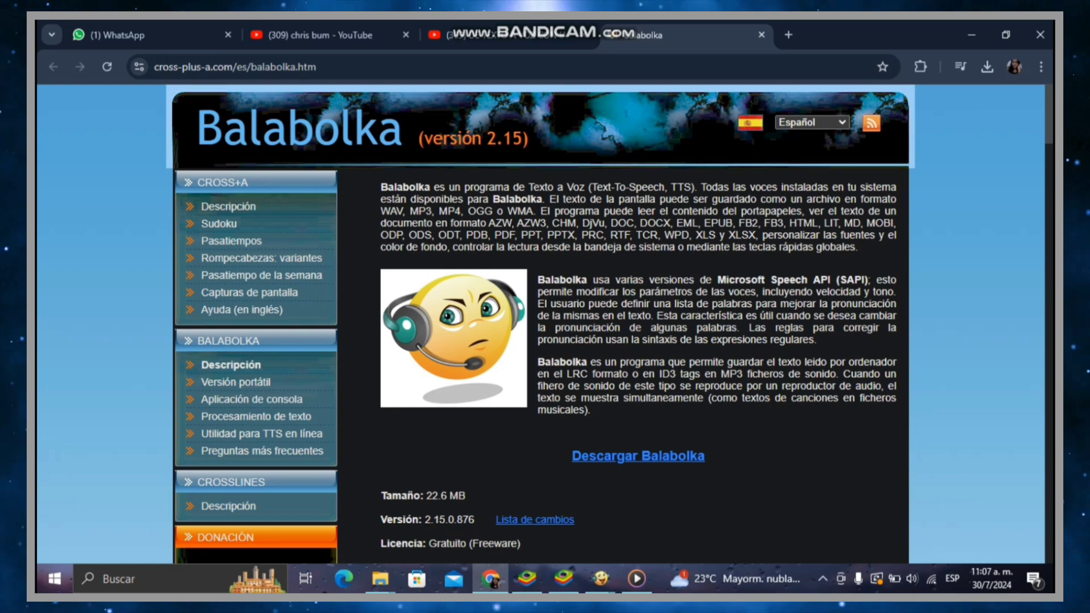
- Show the open File Explorer window previews from the taskbar to reach the balabolka folder
{"action": "left_click", "coordinate": [380, 579]}
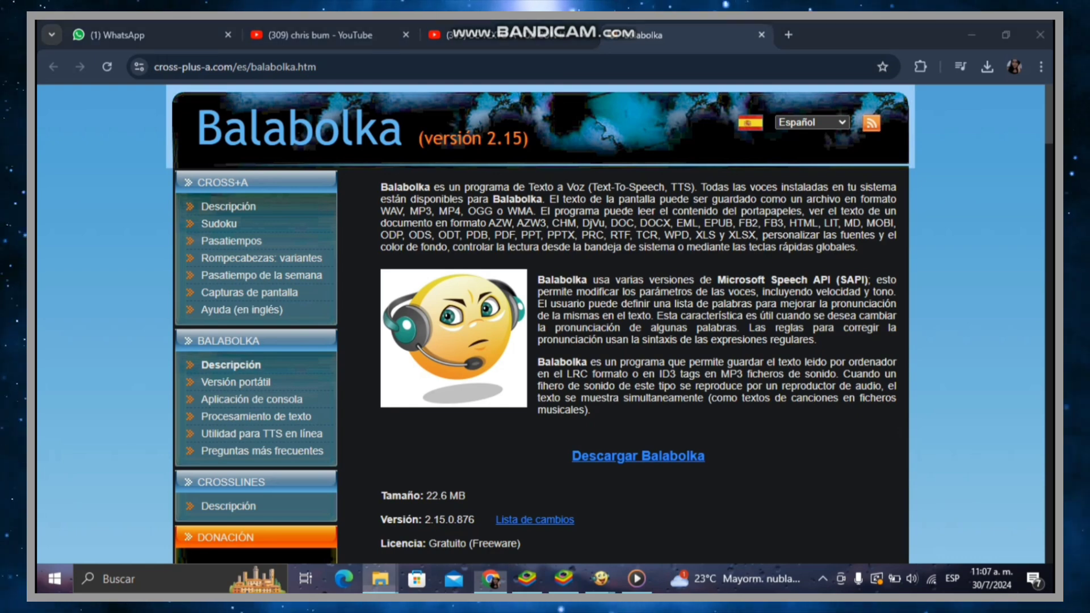
- Try running the setup installer directly from the balabolka zip folder
{"action": "left_click", "coordinate": [299, 514]}
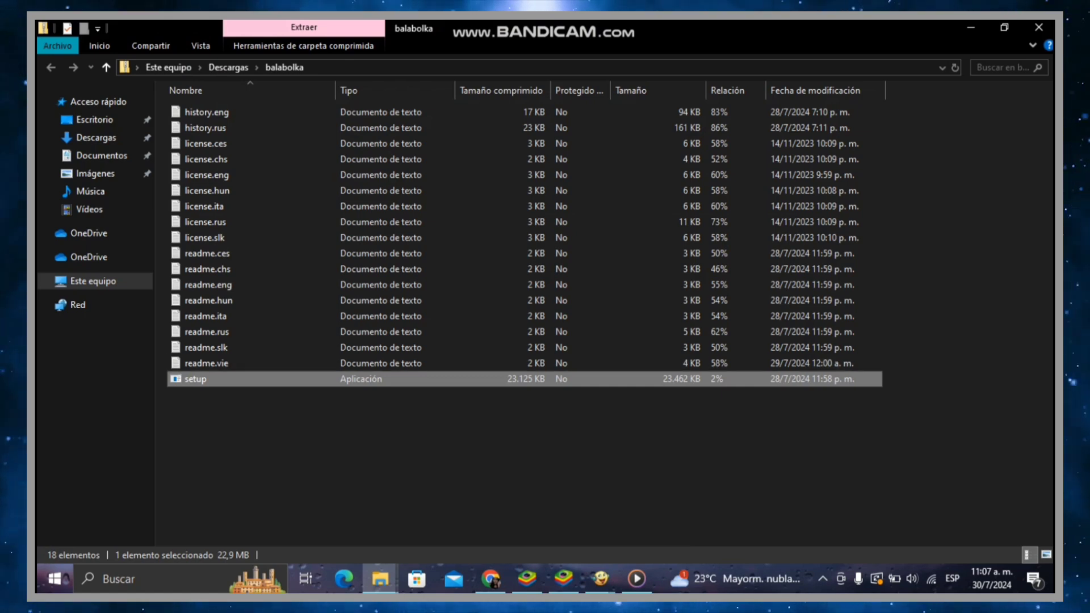
{"action": "right_click", "coordinate": [628, 379]}
{"action": "left_click", "coordinate": [645, 388]}
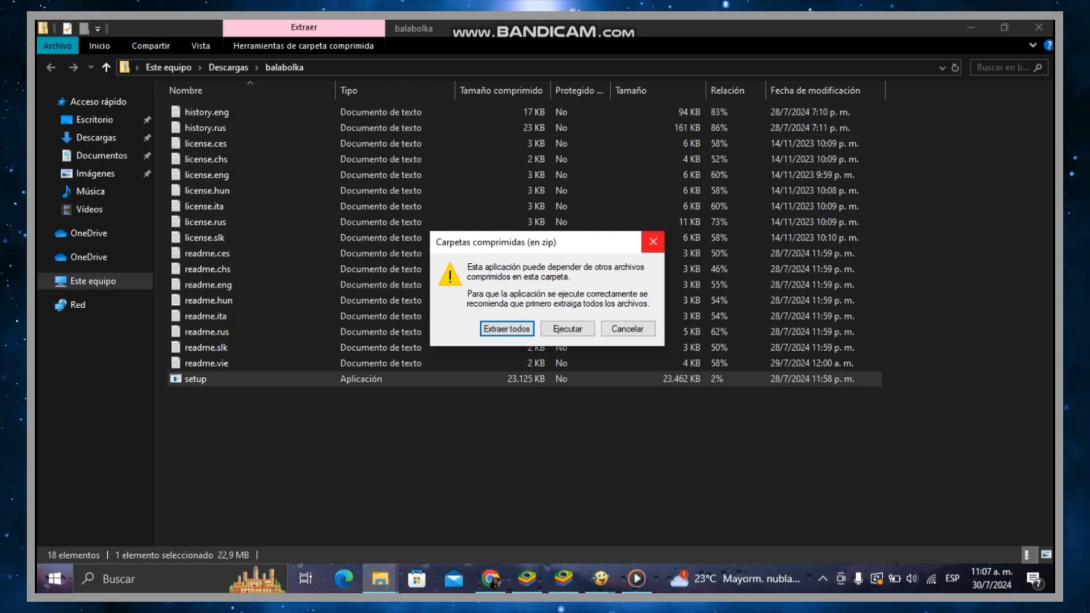
- Dismiss the Carpetas comprimidas extract-first warning and bring up the Balabolka window previews
{"action": "left_click", "coordinate": [653, 242]}
{"action": "left_click", "coordinate": [511, 454]}
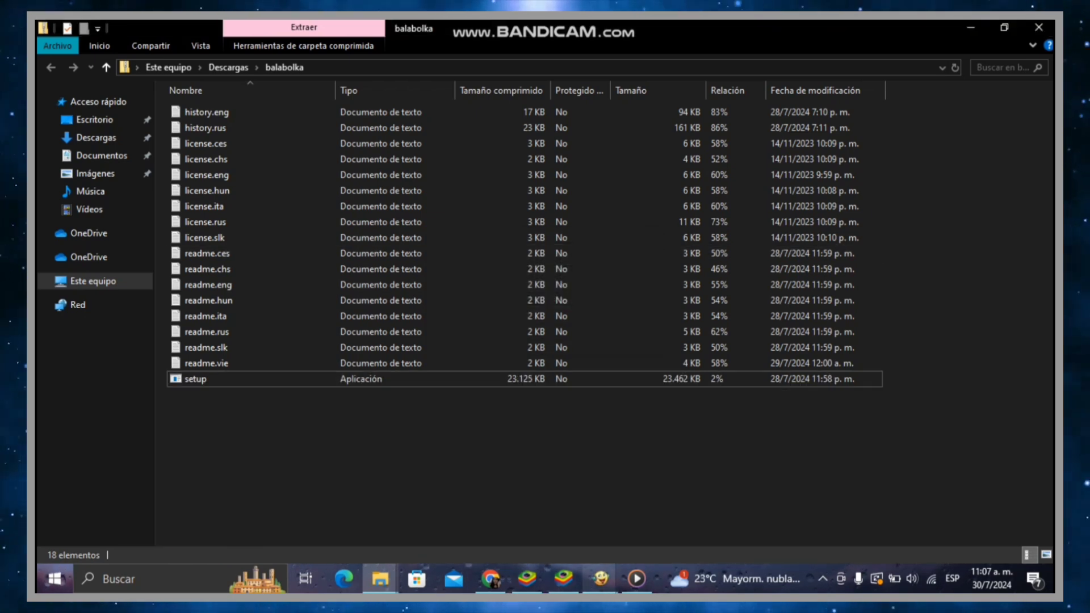
{"action": "left_click", "coordinate": [600, 578]}
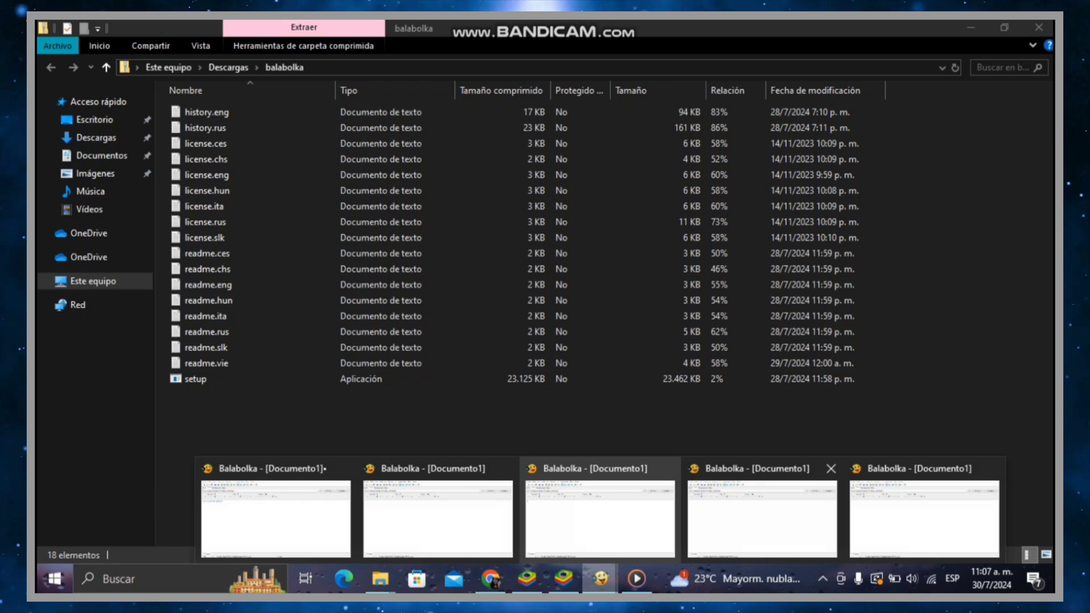
- Enter 'Hello tecnoguias i am balabolka' in the Balabolka document and have it read aloud
{"action": "left_click", "coordinate": [600, 517]}
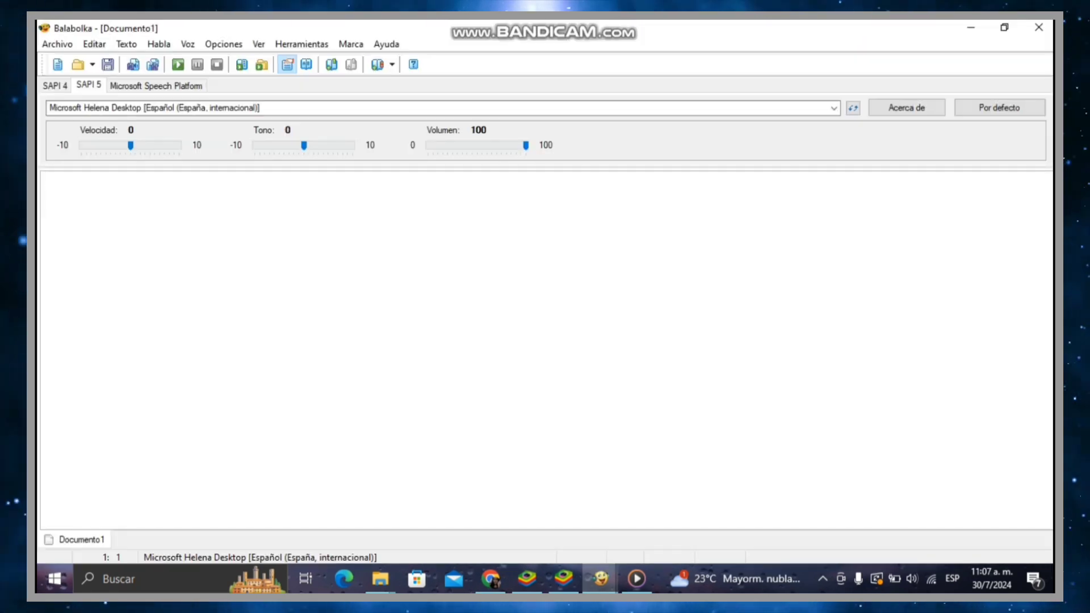
{"action": "type", "text": "Hello "}
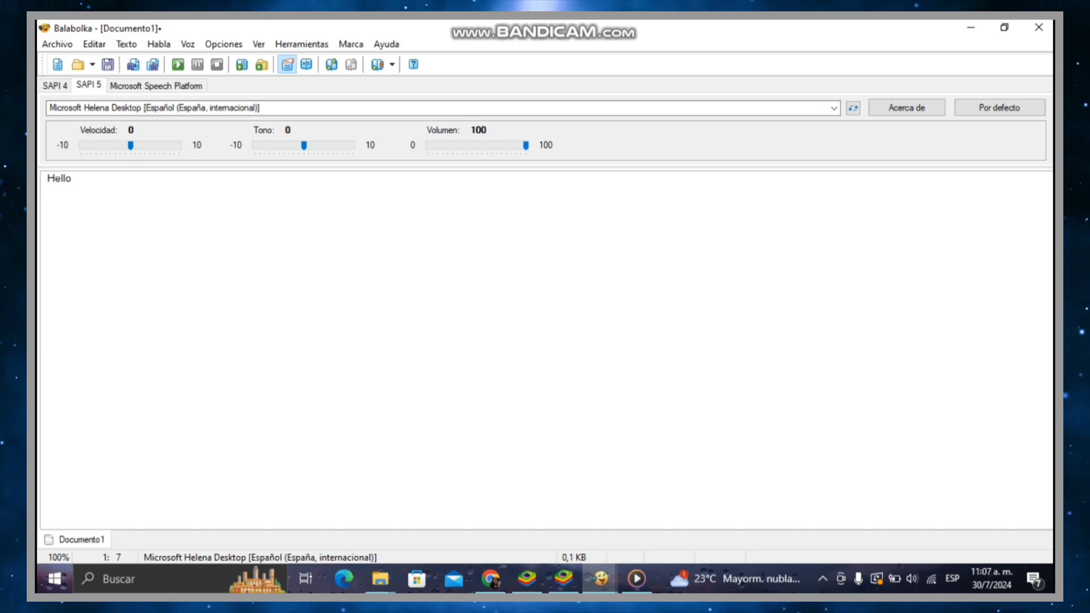
{"action": "type", "text": "tec"}
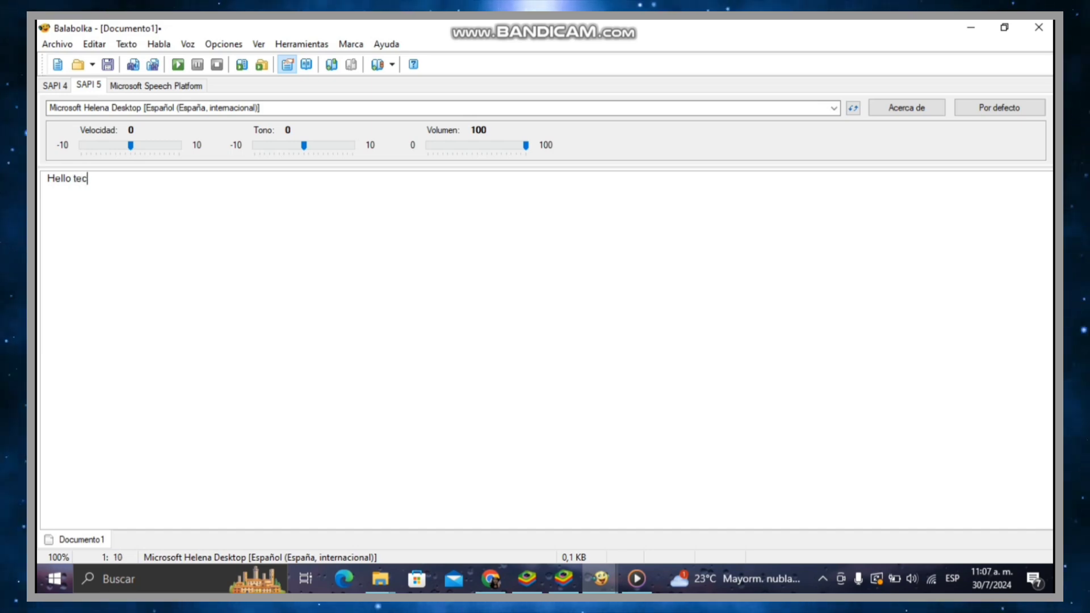
{"action": "type", "text": "noguias "}
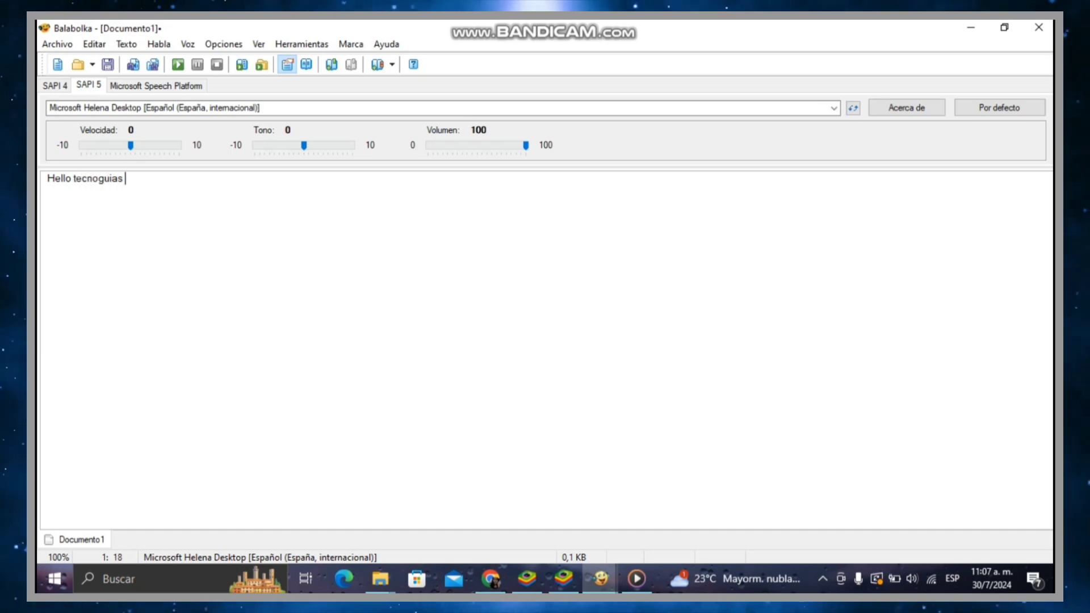
{"action": "type", "text": "i am "}
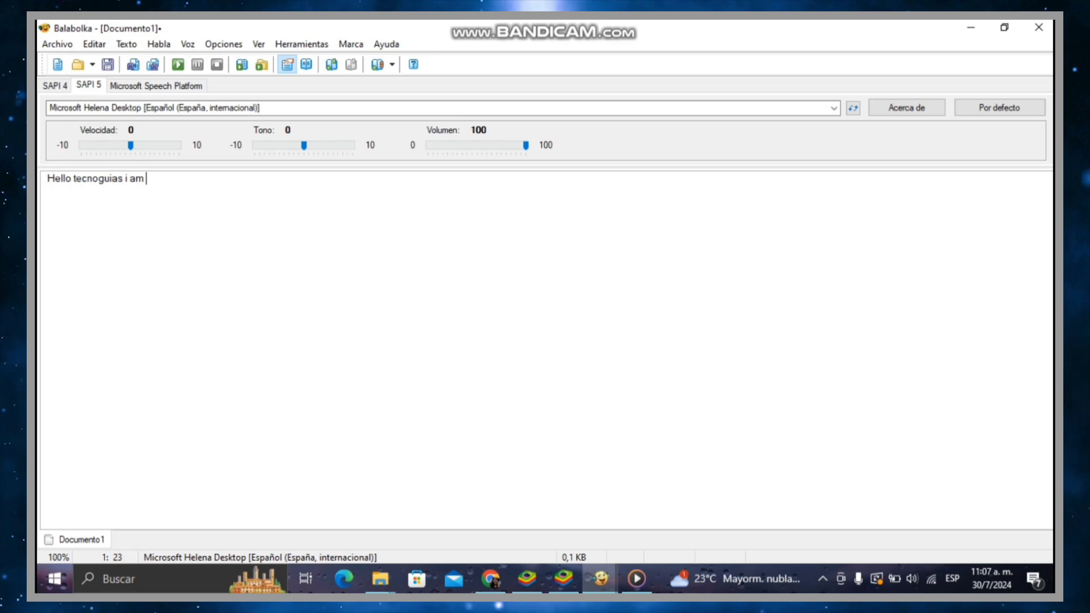
{"action": "type", "text": "bala"}
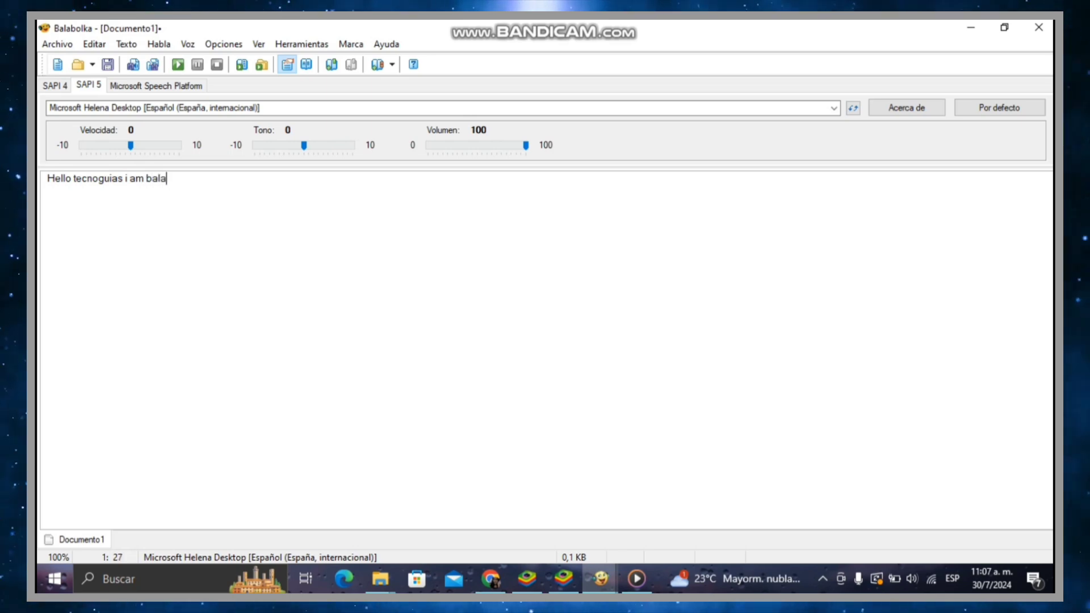
{"action": "type", "text": "bolka"}
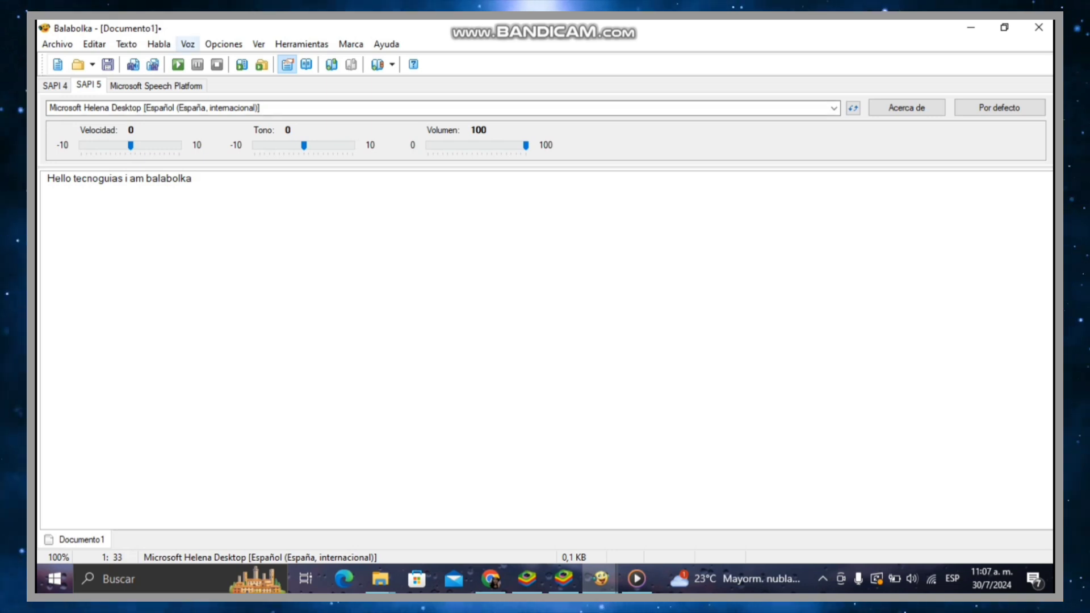
{"action": "left_click", "coordinate": [178, 64]}
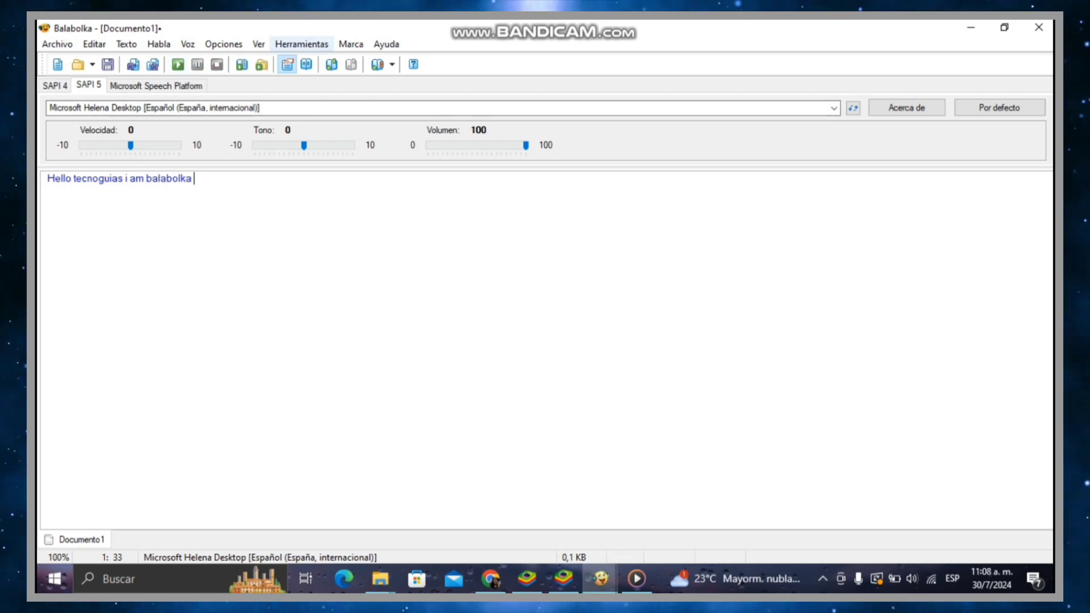
- Open the online text-to-speech tool and enter 'Hello balabolka soy tecnoguias' as its text
{"action": "left_click", "coordinate": [302, 44]}
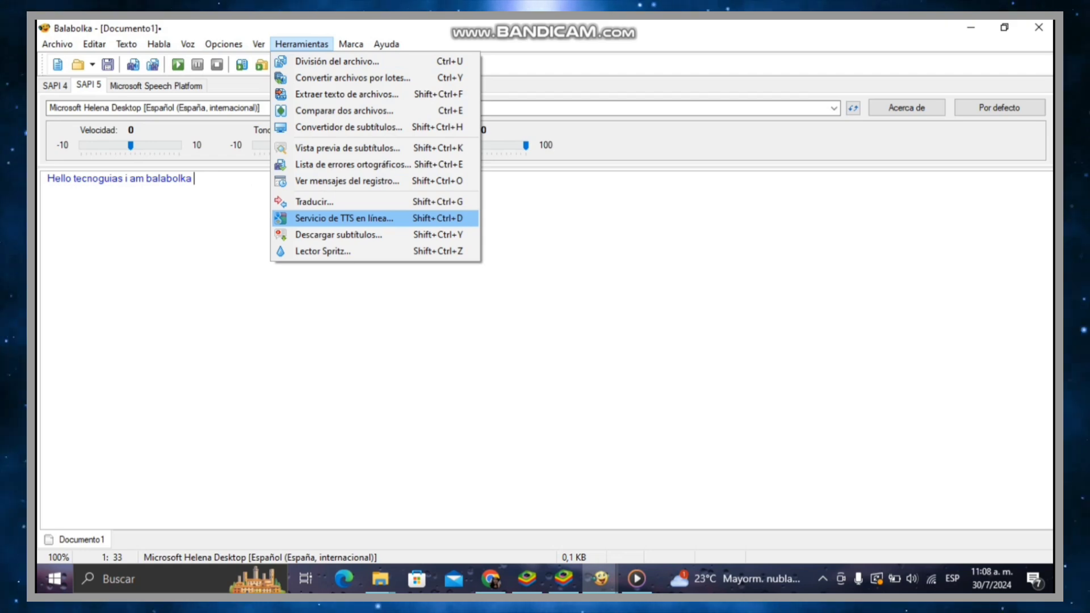
{"action": "left_click", "coordinate": [344, 218]}
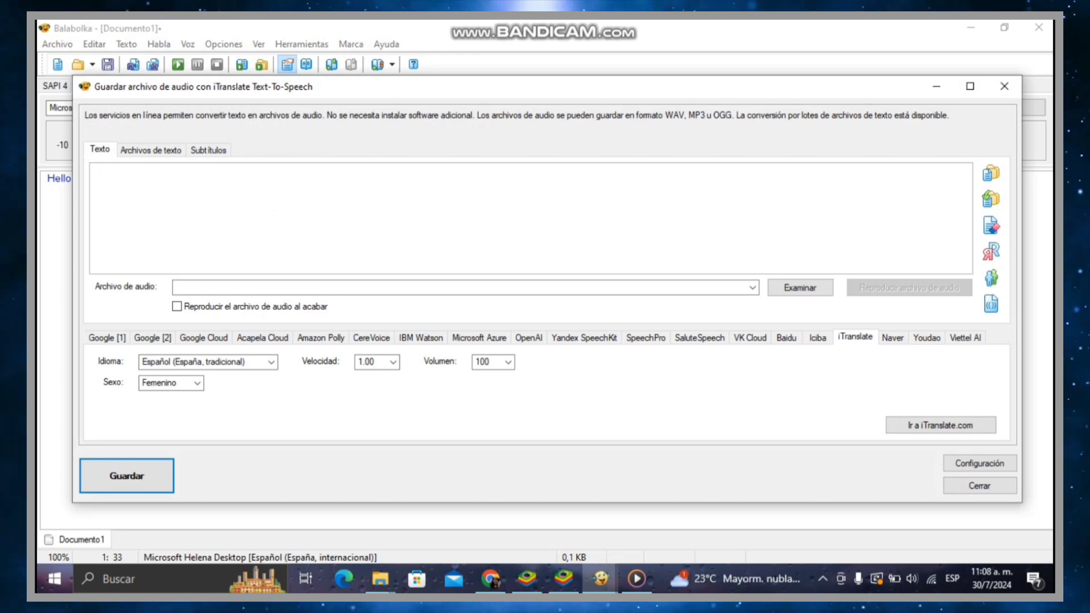
{"action": "left_click", "coordinate": [95, 171]}
{"action": "type", "text": "He"}
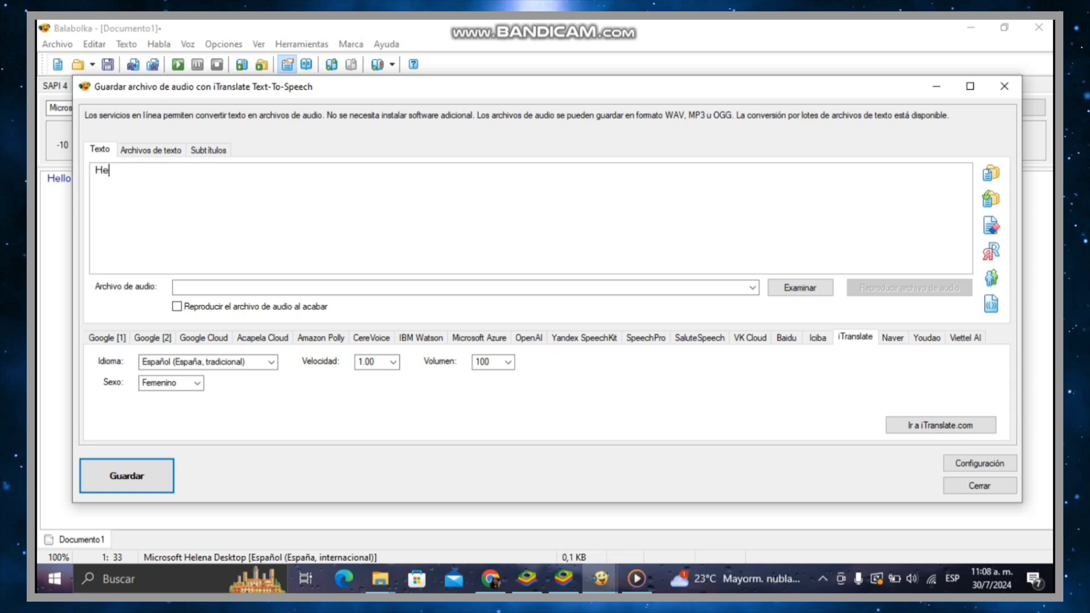
{"action": "type", "text": "llo "}
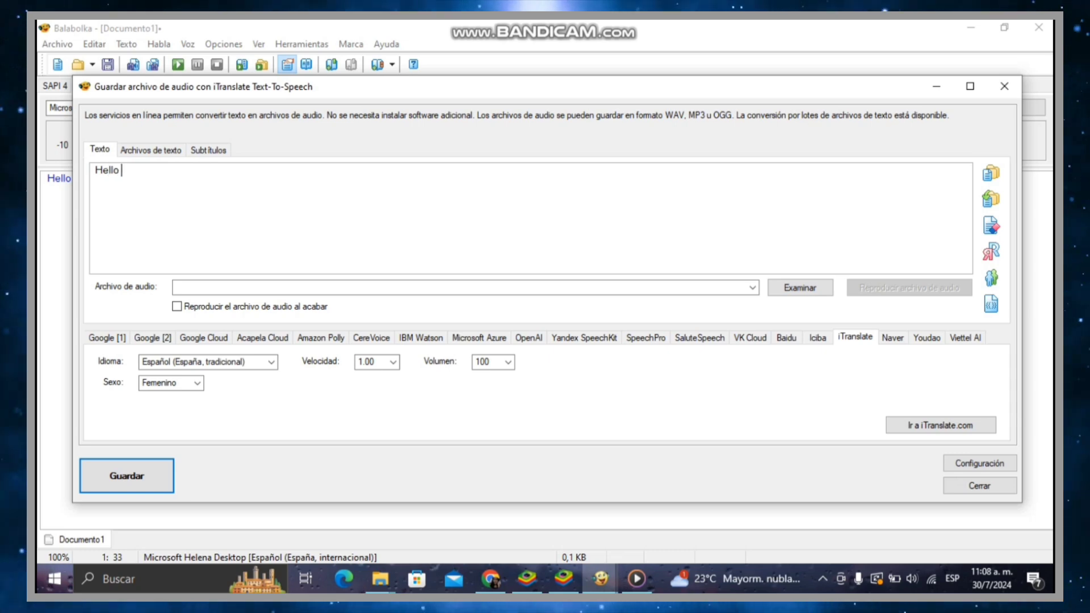
{"action": "type", "text": "balabolk"}
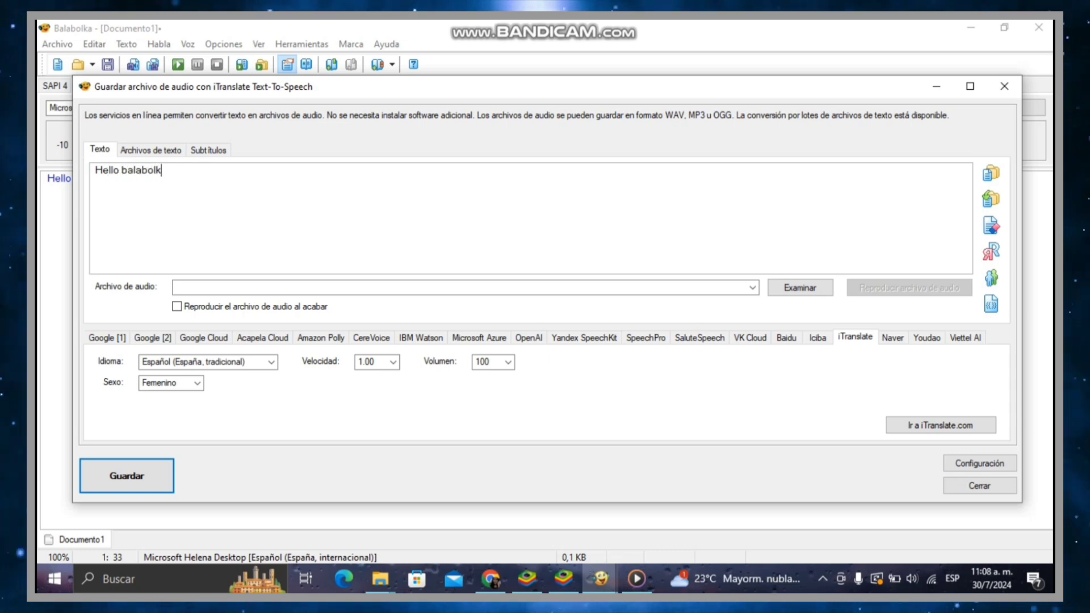
{"action": "type", "text": "a soy tecn"}
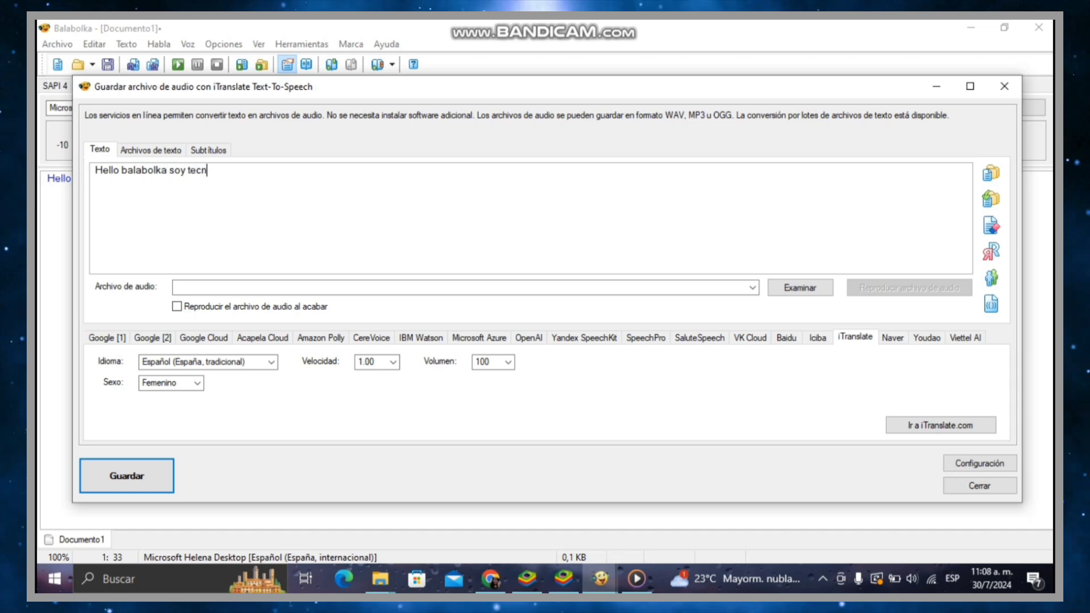
{"action": "type", "text": "oguias"}
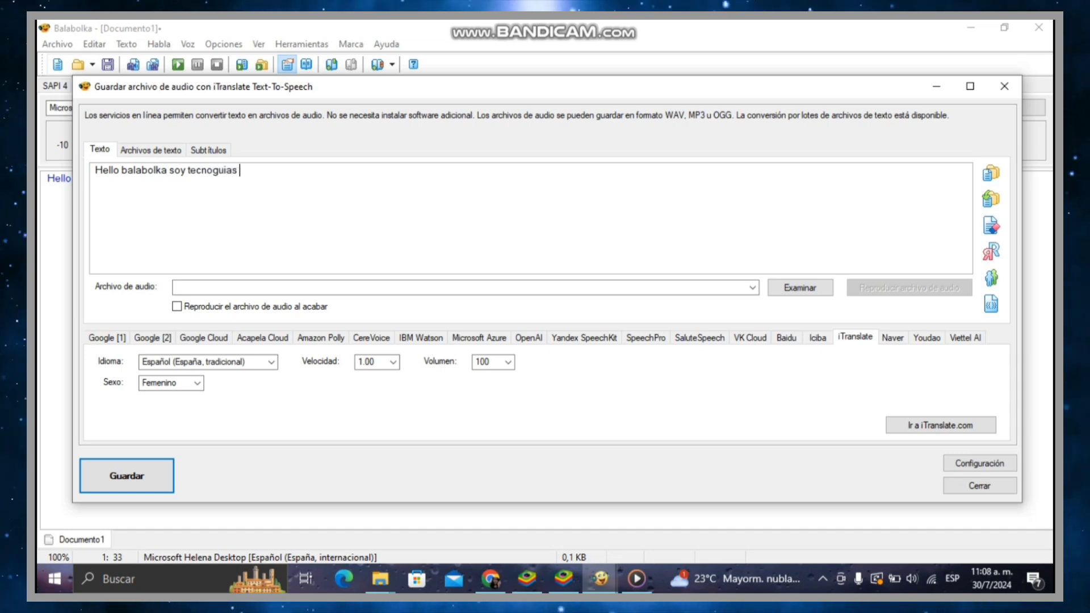
- Set the output audio file to add.wav in the Bandicam folder
{"action": "left_click", "coordinate": [800, 288]}
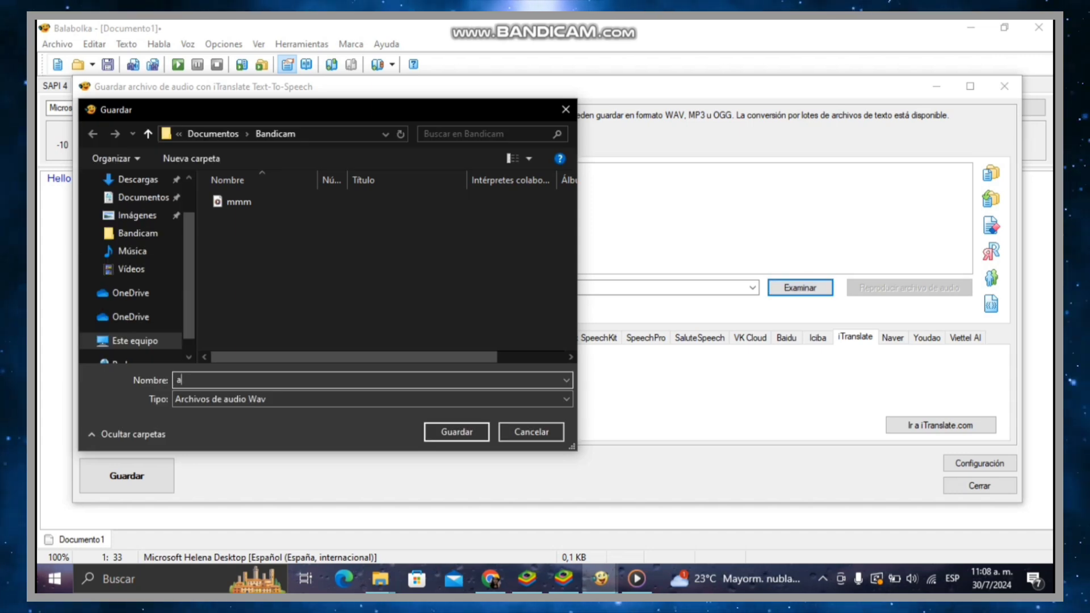
{"action": "type", "text": "dd"}
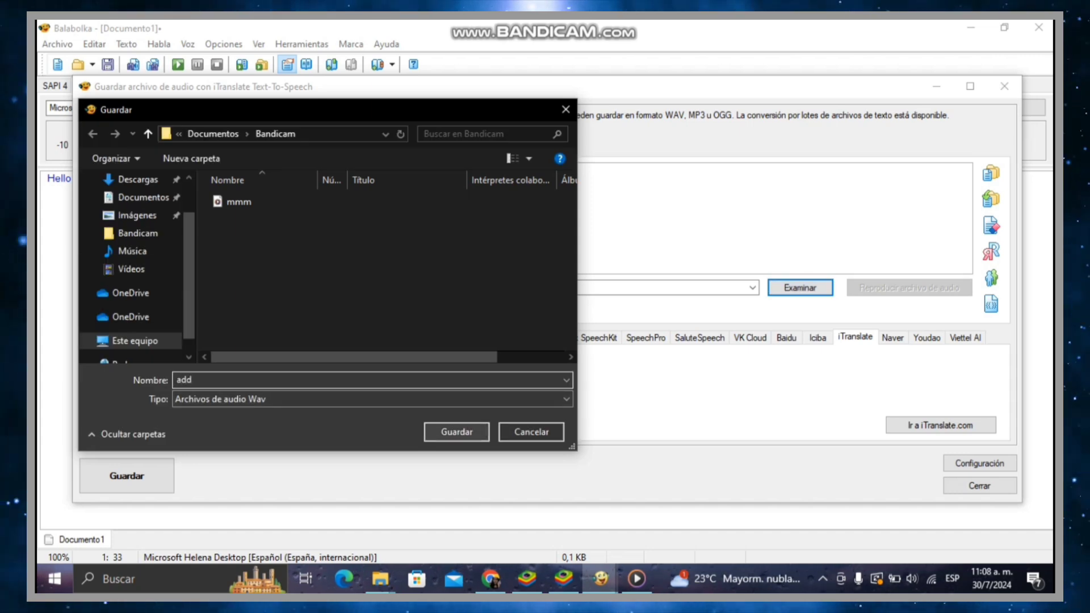
{"action": "key", "text": "Return"}
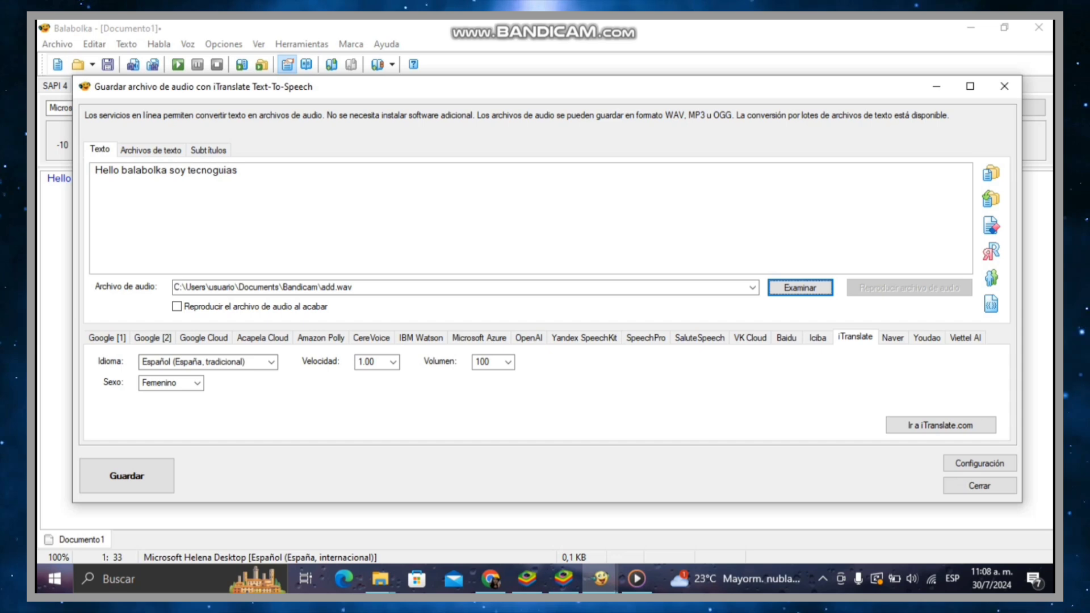
- Generate the audio with Microsoft Azure's Inglés (Canadá) voice Liam, without a custom API key
{"action": "left_click", "coordinate": [478, 338]}
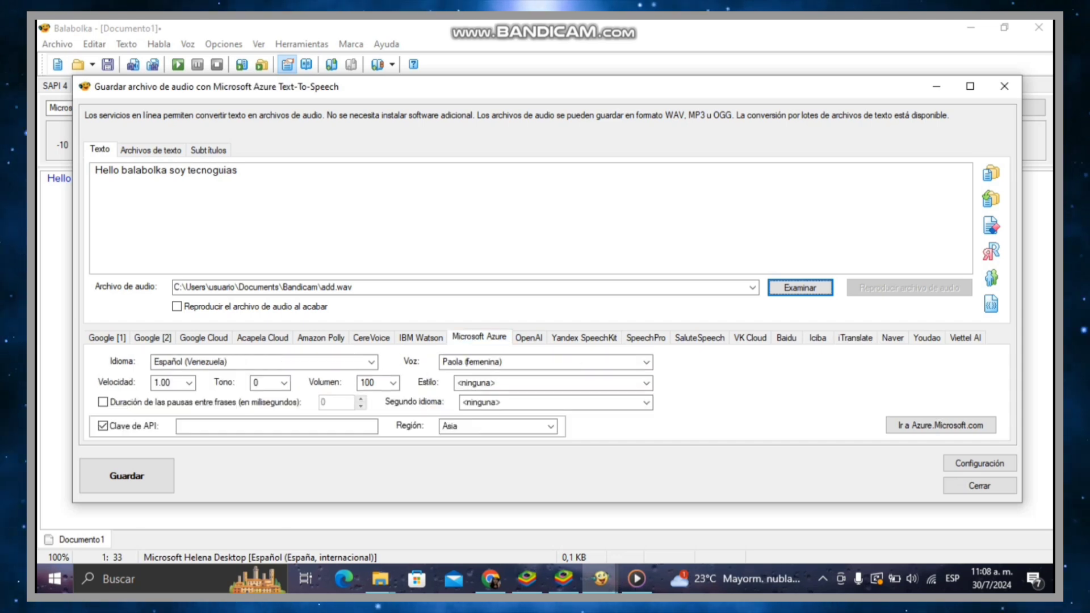
{"action": "left_click", "coordinate": [261, 361]}
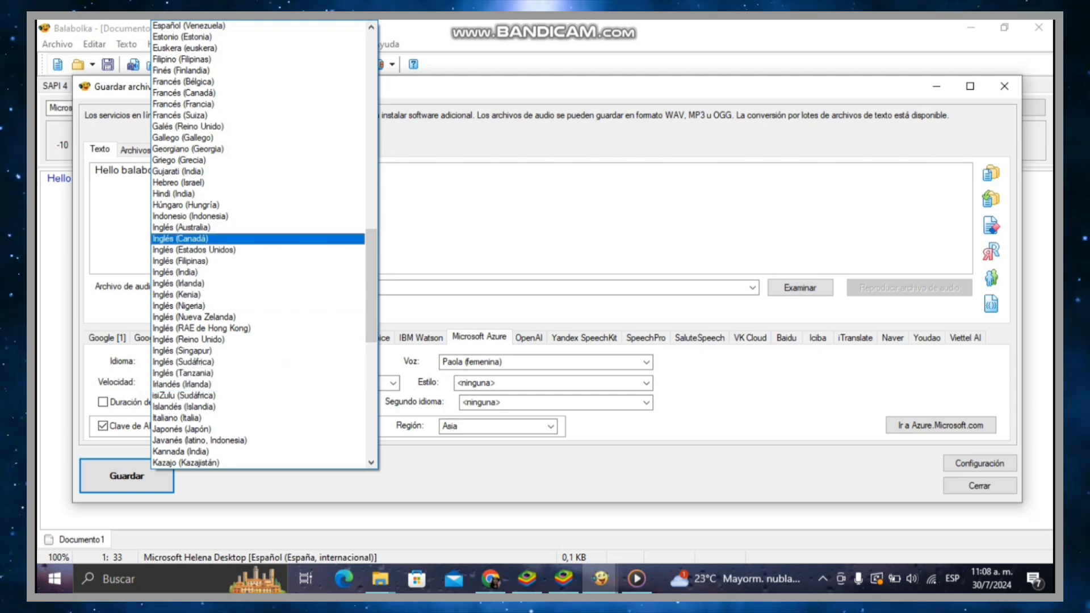
{"action": "left_click", "coordinate": [181, 238]}
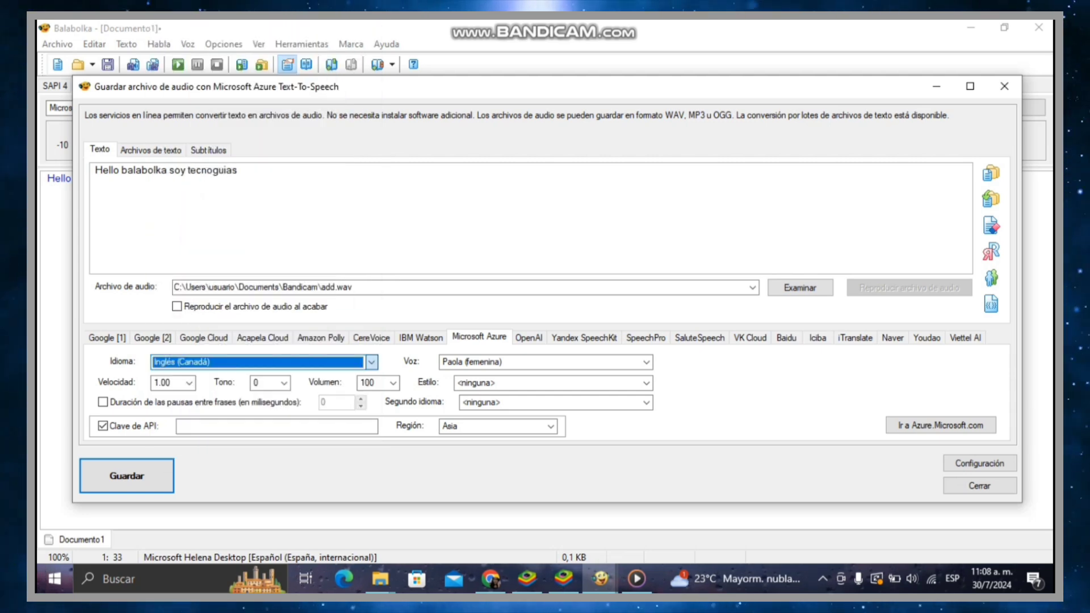
{"action": "left_click", "coordinate": [646, 361]}
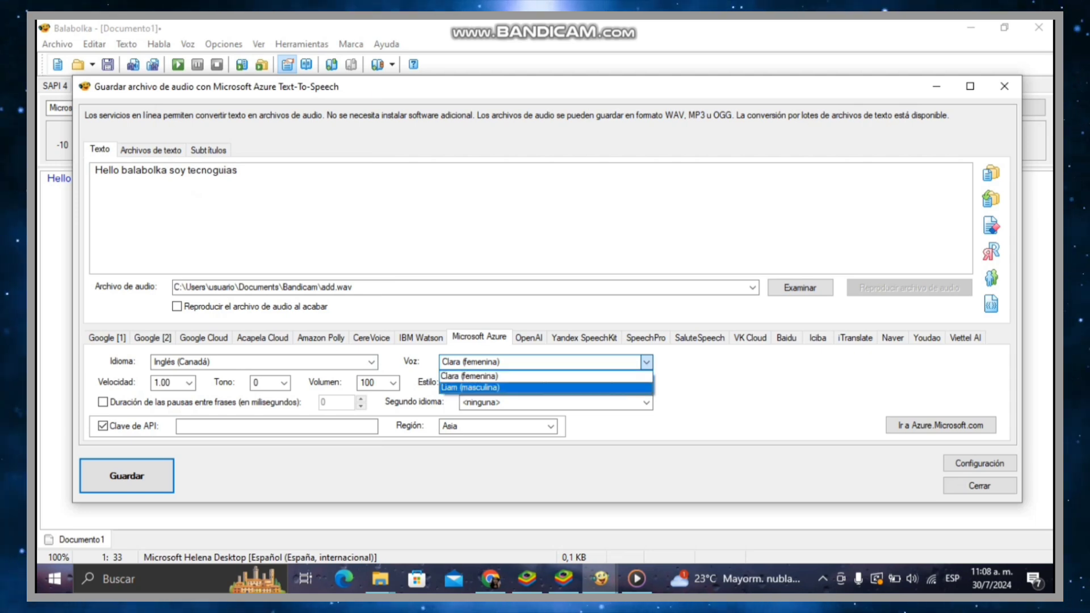
{"action": "left_click", "coordinate": [470, 387]}
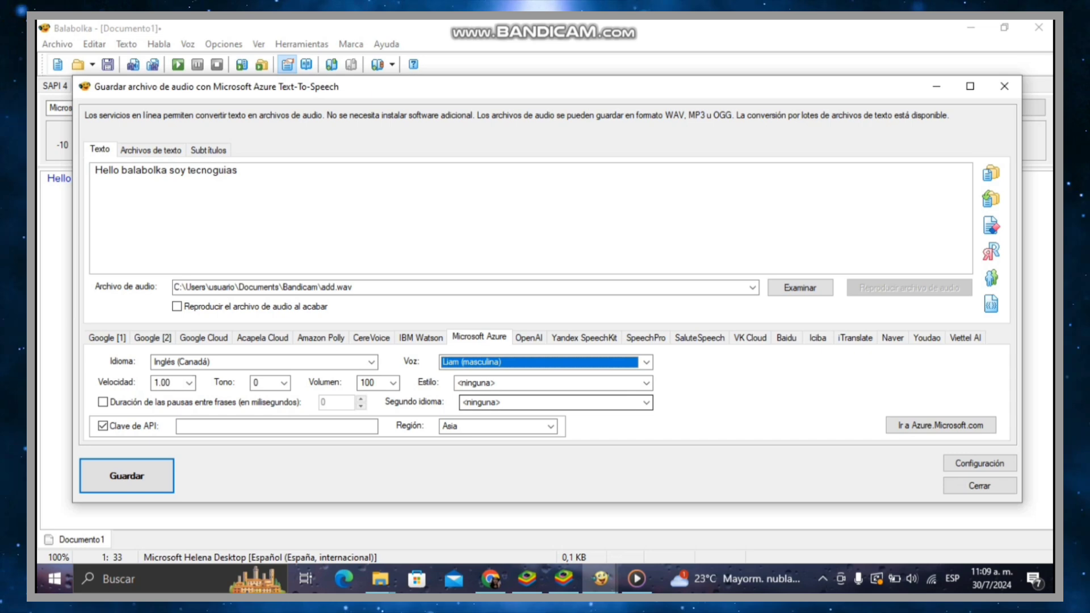
{"action": "left_click", "coordinate": [548, 402]}
{"action": "left_click", "coordinate": [511, 414]}
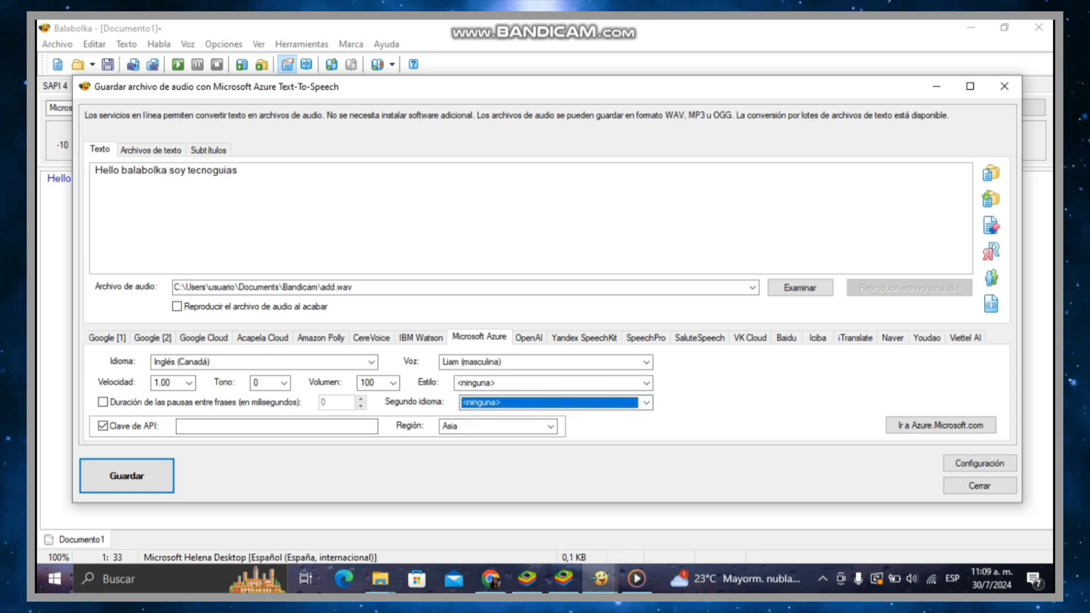
{"action": "left_click", "coordinate": [103, 426]}
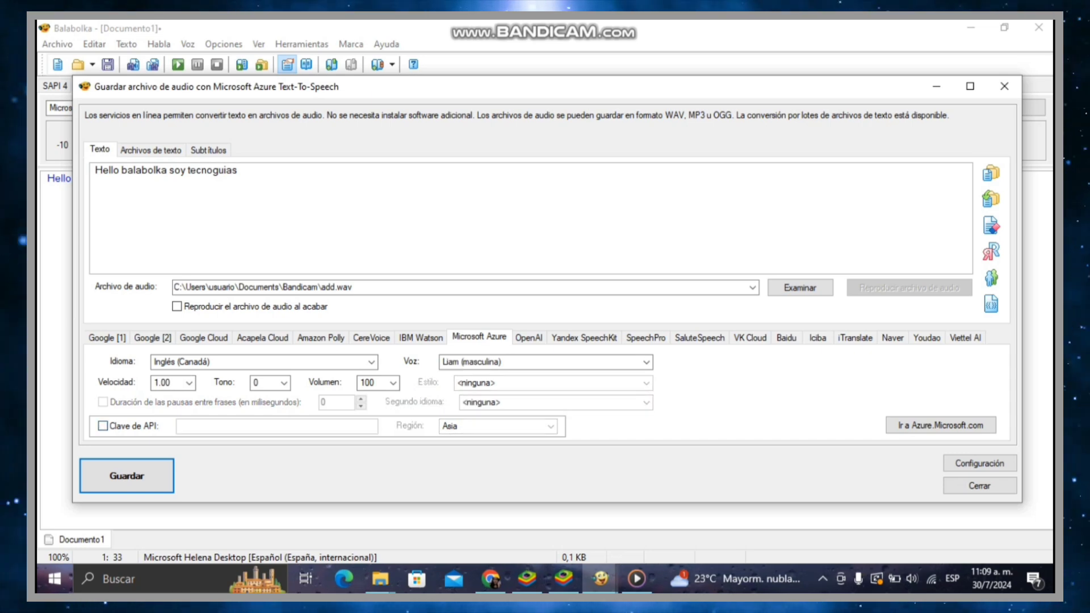
{"action": "left_click", "coordinate": [126, 475]}
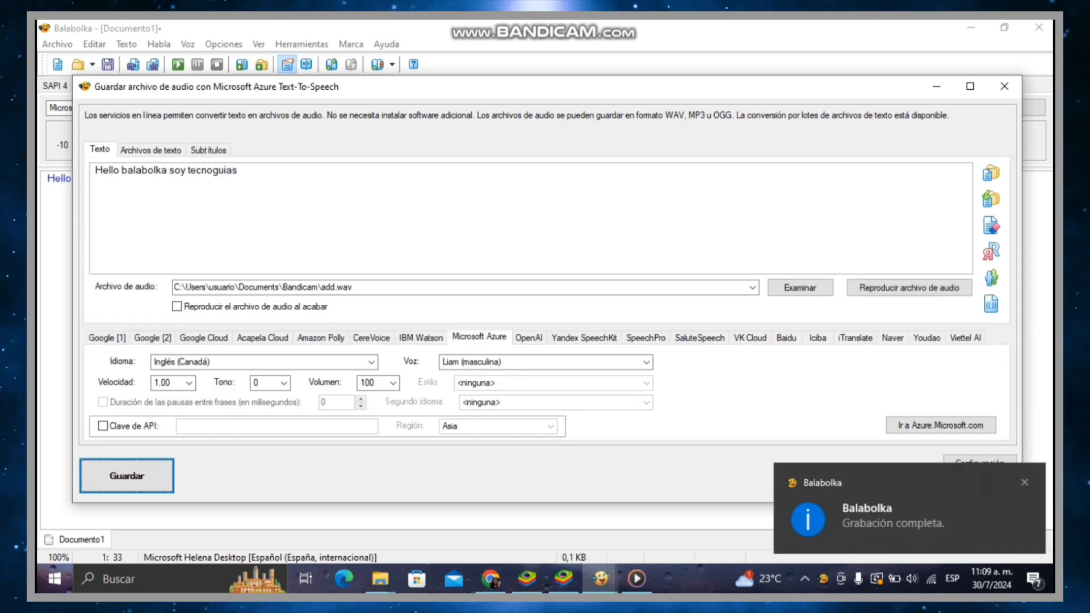
- Play add.wav from the Bandicam folder, then minimize the Reproductor multimedia window
{"action": "mouse_move", "coordinate": [380, 579]}
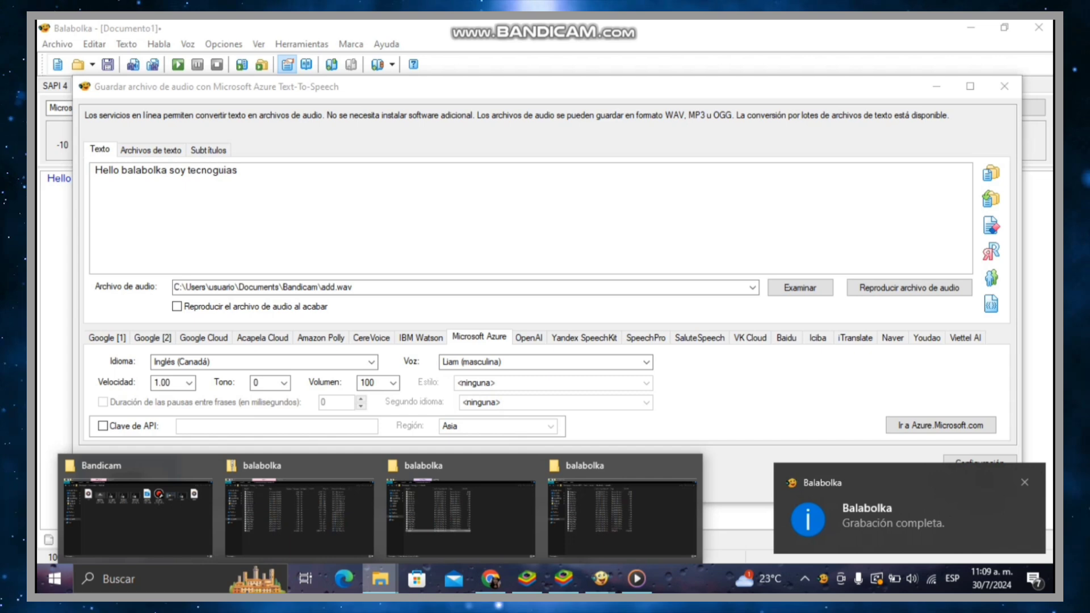
{"action": "left_click", "coordinate": [134, 512]}
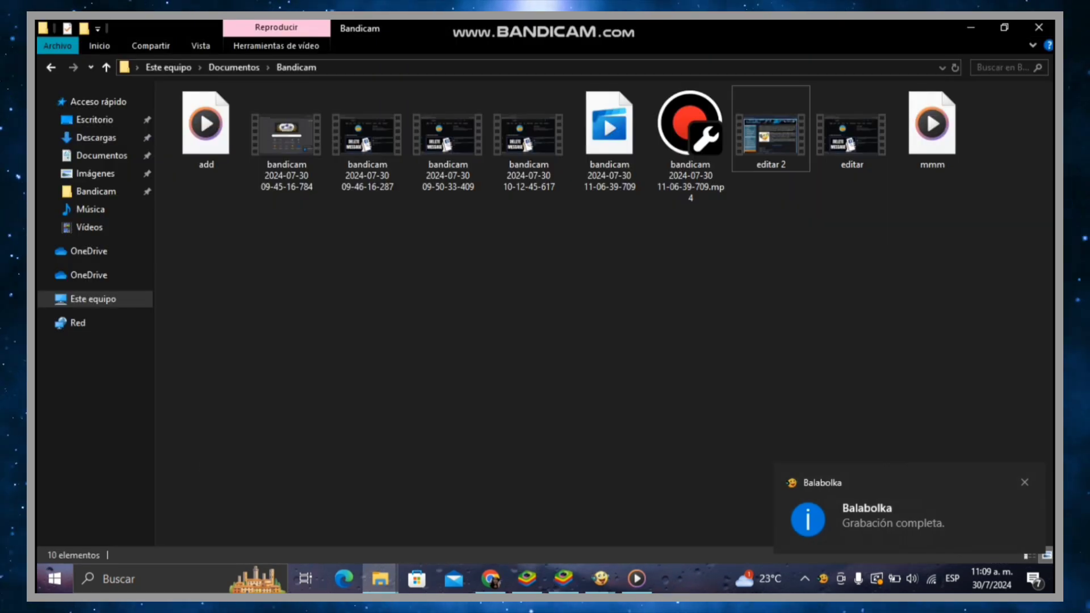
{"action": "double_click", "coordinate": [206, 128]}
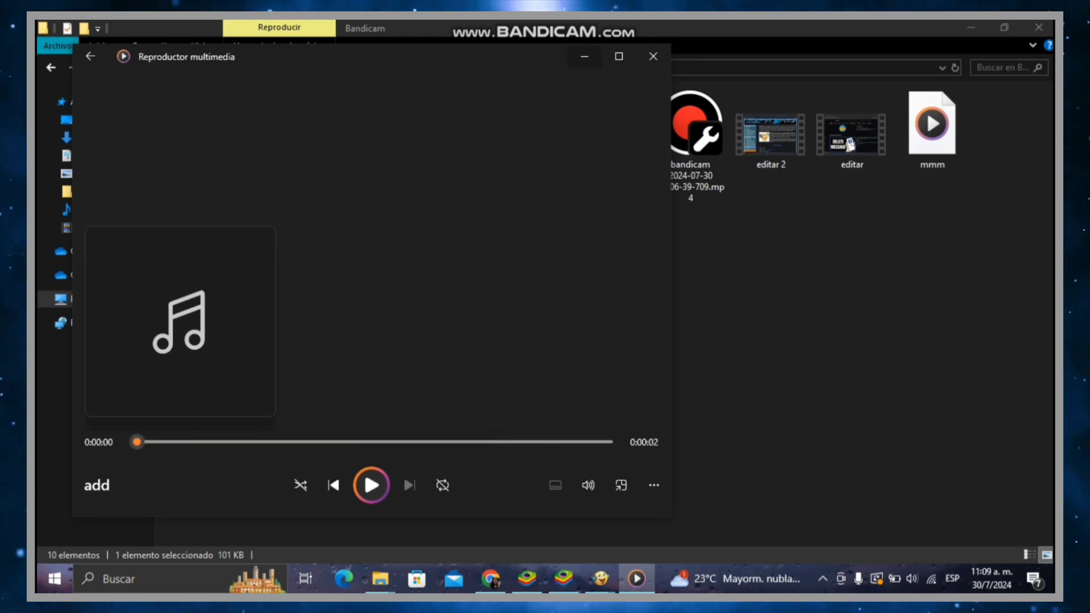
{"action": "left_click", "coordinate": [584, 57]}
- Close the Bandicam File Explorer window to return to Balabolka's Guardar archivo de audio dialog
{"action": "left_click", "coordinate": [971, 28]}
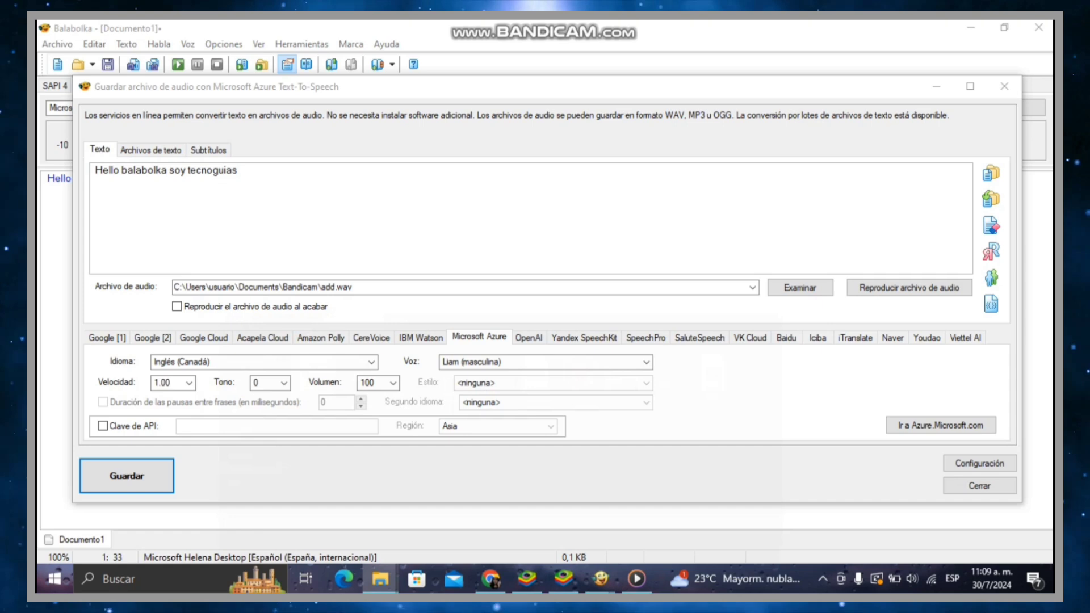